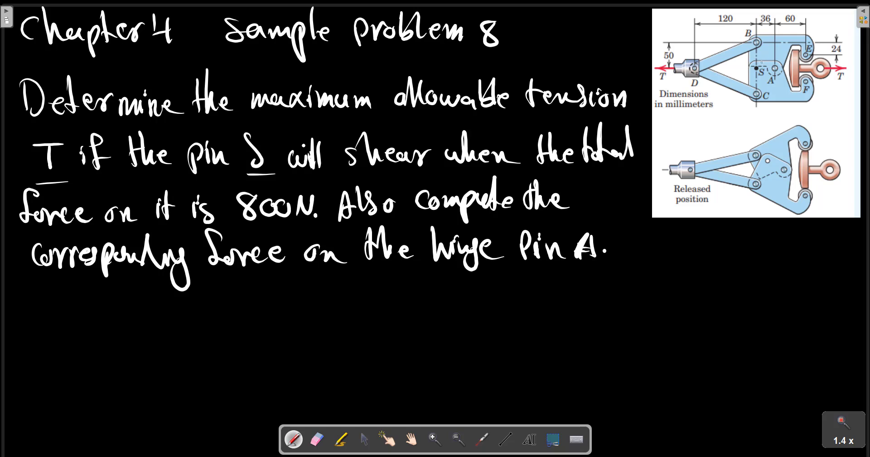
Step: Draw a yellow circle around pin S on the clamp diagram
{"action": "mouse_move", "coordinate": [762, 60]}
{"action": "left_mouse_down"}
{"action": "mouse_move", "coordinate": [749, 63]}
{"action": "mouse_move", "coordinate": [757, 78]}
{"action": "mouse_move", "coordinate": [770, 67]}
{"action": "mouse_move", "coordinate": [755, 57]}
{"action": "left_mouse_up"}
Step: Underline 800N and add small yellow marks beside pin S and at the diagram's top
{"action": "left_click_drag", "start_coordinate": [741, 63], "coordinate": [735, 69]}
{"action": "left_click_drag", "start_coordinate": [245, 230], "coordinate": [309, 230]}
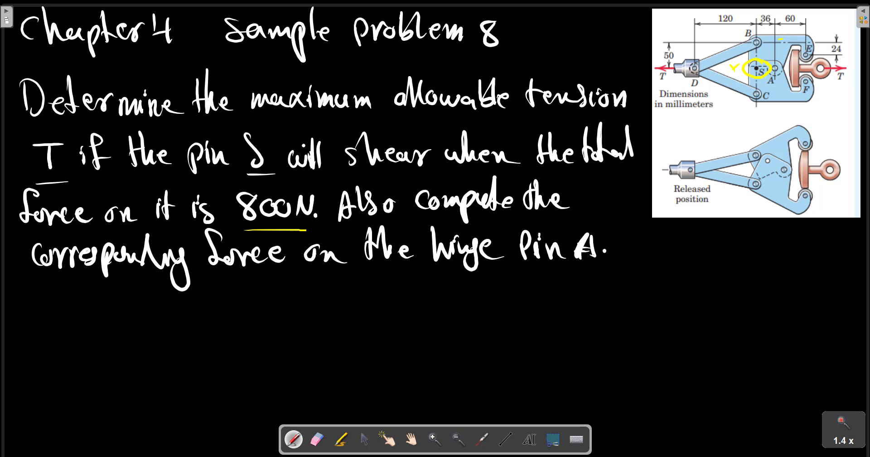
{"action": "left_click_drag", "start_coordinate": [770, 43], "coordinate": [780, 40]}
Step: Scroll to blank space below the problem and paste the free-body and clamp images there
{"action": "left_click", "coordinate": [411, 440]}
{"action": "left_click_drag", "start_coordinate": [427, 345], "coordinate": [429, 152]}
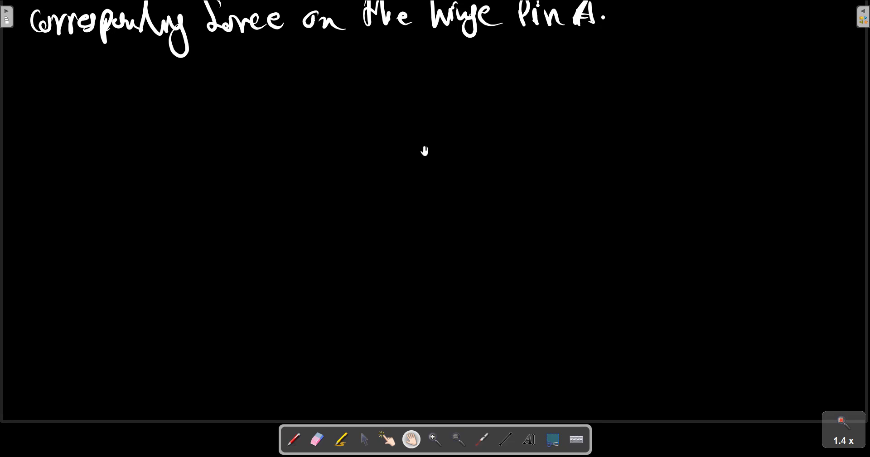
{"action": "key", "text": "ctrl+v"}
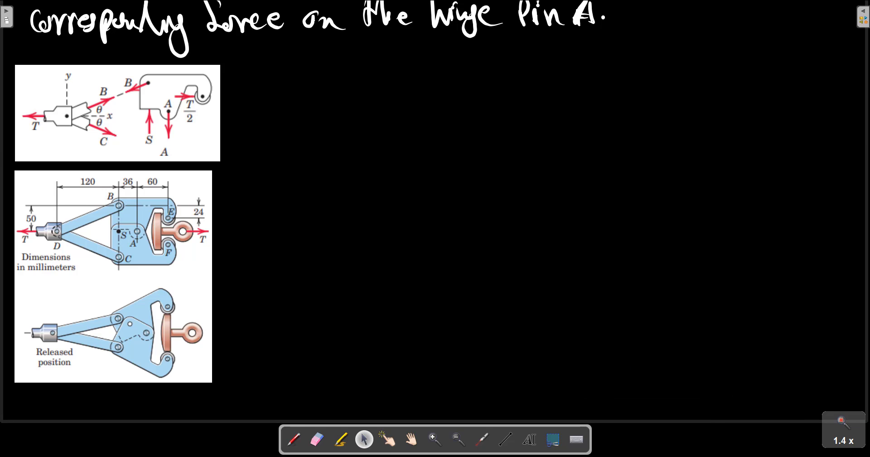
{"action": "key", "text": "p"}
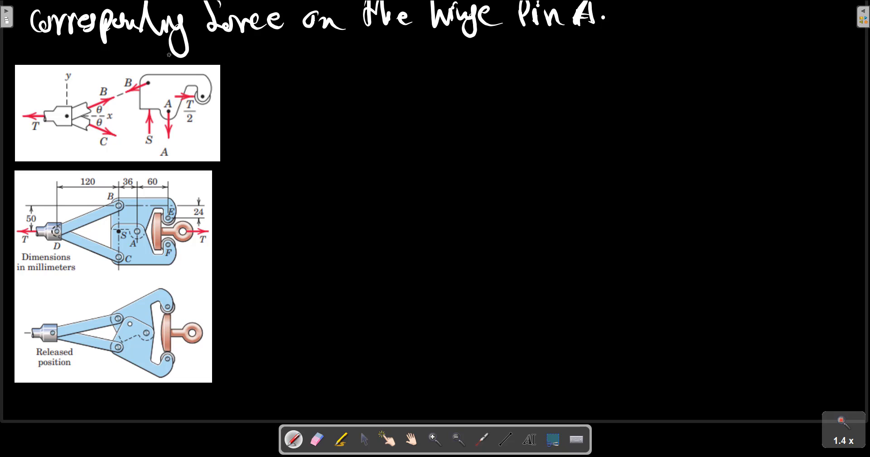
Step: Circle S, A, B and the T/2 pulley in yellow on the free-body sketch
{"action": "left_click_drag", "start_coordinate": [174, 69], "coordinate": [170, 75]}
{"action": "mouse_move", "coordinate": [154, 132]}
{"action": "left_mouse_down"}
{"action": "mouse_move", "coordinate": [137, 152]}
{"action": "mouse_move", "coordinate": [157, 133]}
{"action": "left_mouse_up"}
{"action": "mouse_move", "coordinate": [176, 103]}
{"action": "left_mouse_down"}
{"action": "mouse_move", "coordinate": [162, 111]}
{"action": "mouse_move", "coordinate": [177, 106]}
{"action": "left_mouse_up"}
{"action": "left_click_drag", "start_coordinate": [153, 78], "coordinate": [156, 81]}
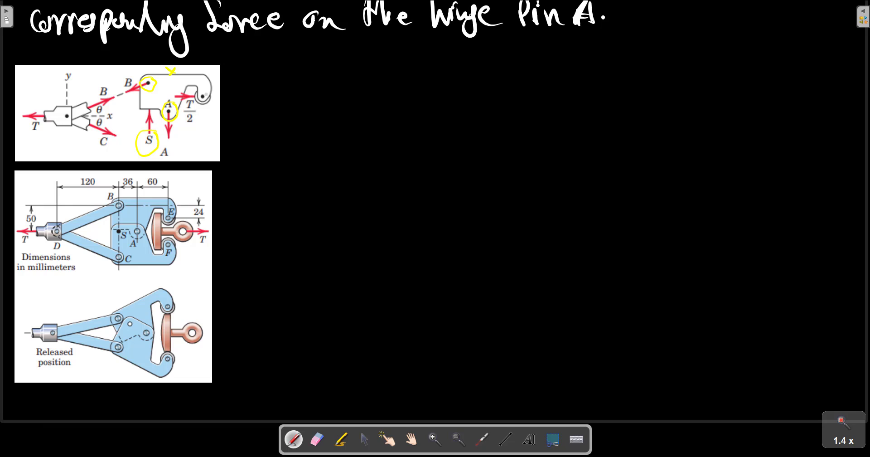
{"action": "mouse_move", "coordinate": [209, 89]}
{"action": "left_mouse_down"}
{"action": "mouse_move", "coordinate": [181, 92]}
{"action": "mouse_move", "coordinate": [181, 123]}
{"action": "mouse_move", "coordinate": [203, 128]}
{"action": "mouse_move", "coordinate": [210, 87]}
{"action": "left_mouse_up"}
Step: Draw a section line, circle B, C and the T arrow, and begin equation 1 with a circled 1
{"action": "left_click_drag", "start_coordinate": [83, 205], "coordinate": [78, 260]}
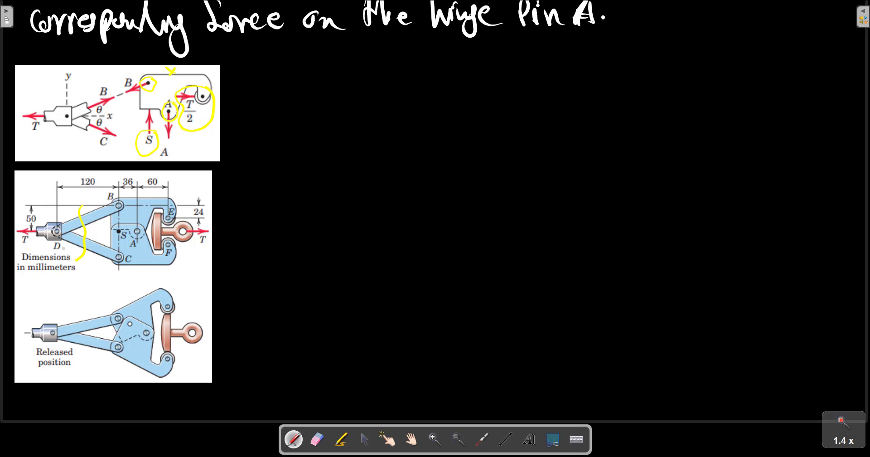
{"action": "mouse_move", "coordinate": [111, 80]}
{"action": "left_mouse_down"}
{"action": "mouse_move", "coordinate": [97, 87]}
{"action": "mouse_move", "coordinate": [117, 104]}
{"action": "mouse_move", "coordinate": [113, 86]}
{"action": "left_mouse_up"}
{"action": "left_click_drag", "start_coordinate": [101, 123], "coordinate": [117, 129]}
{"action": "mouse_move", "coordinate": [26, 222]}
{"action": "left_mouse_down"}
{"action": "mouse_move", "coordinate": [19, 226]}
{"action": "mouse_move", "coordinate": [26, 248]}
{"action": "mouse_move", "coordinate": [21, 220]}
{"action": "left_mouse_up"}
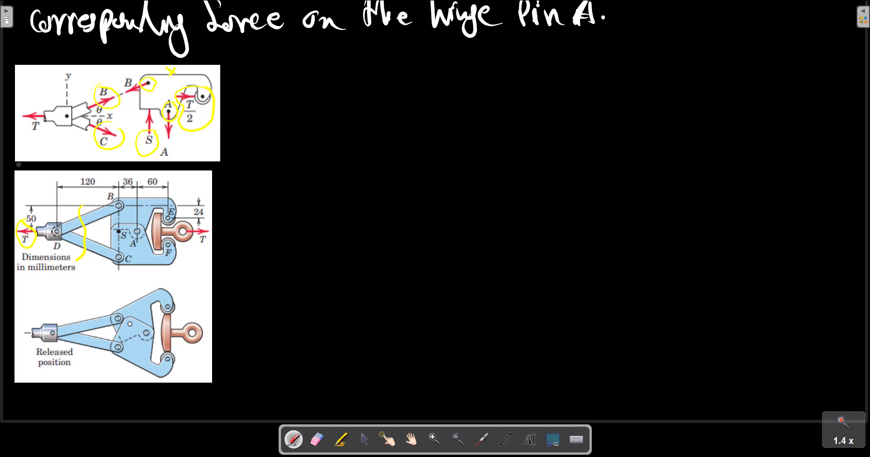
{"action": "mouse_move", "coordinate": [52, 82]}
{"action": "left_mouse_down"}
{"action": "mouse_move", "coordinate": [50, 92]}
{"action": "mouse_move", "coordinate": [56, 78]}
{"action": "left_mouse_up"}
{"action": "mouse_move", "coordinate": [245, 69]}
{"action": "left_mouse_down"}
{"action": "mouse_move", "coordinate": [246, 85]}
{"action": "mouse_move", "coordinate": [251, 64]}
{"action": "mouse_move", "coordinate": [287, 77]}
{"action": "left_mouse_up"}
{"action": "left_click_drag", "start_coordinate": [273, 84], "coordinate": [292, 89]}
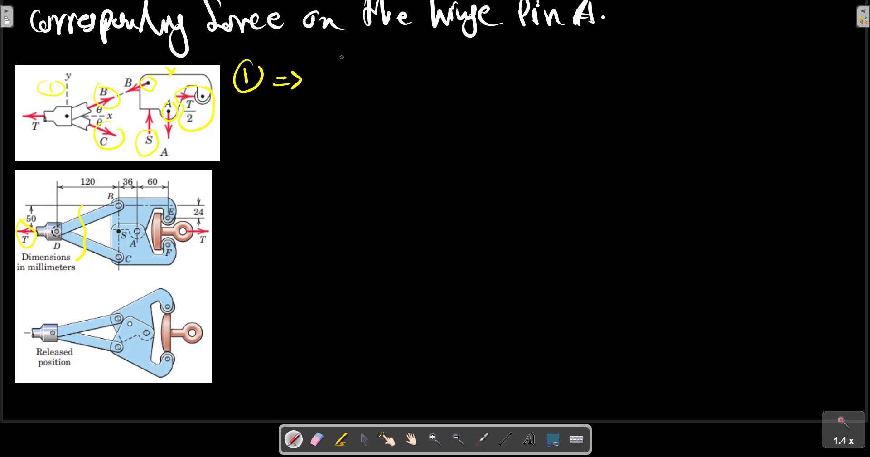
Step: Write ΣFy = 0 ⇒ Bsinθ − Csinθ = 0 ⇒ B = C
{"action": "mouse_move", "coordinate": [341, 60]}
{"action": "left_mouse_down"}
{"action": "mouse_move", "coordinate": [323, 66]}
{"action": "mouse_move", "coordinate": [342, 88]}
{"action": "left_mouse_up"}
{"action": "mouse_move", "coordinate": [355, 60]}
{"action": "left_mouse_down"}
{"action": "mouse_move", "coordinate": [370, 59]}
{"action": "mouse_move", "coordinate": [354, 89]}
{"action": "left_mouse_up"}
{"action": "mouse_move", "coordinate": [358, 77]}
{"action": "left_mouse_down"}
{"action": "mouse_move", "coordinate": [367, 75]}
{"action": "mouse_move", "coordinate": [374, 98]}
{"action": "mouse_move", "coordinate": [404, 77]}
{"action": "left_mouse_up"}
{"action": "left_click_drag", "start_coordinate": [401, 85], "coordinate": [423, 76]}
{"action": "left_click_drag", "start_coordinate": [436, 81], "coordinate": [454, 84]}
{"action": "left_click_drag", "start_coordinate": [456, 74], "coordinate": [459, 90]}
{"action": "left_click_drag", "start_coordinate": [485, 65], "coordinate": [487, 84]}
{"action": "mouse_move", "coordinate": [484, 63]}
{"action": "left_mouse_down"}
{"action": "mouse_move", "coordinate": [487, 85]}
{"action": "mouse_move", "coordinate": [523, 81]}
{"action": "left_mouse_up"}
{"action": "left_click_drag", "start_coordinate": [525, 81], "coordinate": [547, 80]}
{"action": "mouse_move", "coordinate": [551, 68]}
{"action": "left_mouse_down"}
{"action": "mouse_move", "coordinate": [557, 82]}
{"action": "mouse_move", "coordinate": [562, 75]}
{"action": "left_mouse_up"}
{"action": "left_click_drag", "start_coordinate": [569, 77], "coordinate": [612, 79]}
{"action": "left_click_drag", "start_coordinate": [621, 73], "coordinate": [701, 62]}
{"action": "left_click_drag", "start_coordinate": [704, 64], "coordinate": [734, 70]}
{"action": "left_click_drag", "start_coordinate": [745, 50], "coordinate": [753, 71]}
{"action": "mouse_move", "coordinate": [755, 42]}
{"action": "left_mouse_down"}
{"action": "mouse_move", "coordinate": [755, 70]}
{"action": "mouse_move", "coordinate": [789, 58]}
{"action": "left_mouse_up"}
{"action": "left_click_drag", "start_coordinate": [773, 66], "coordinate": [818, 66]}
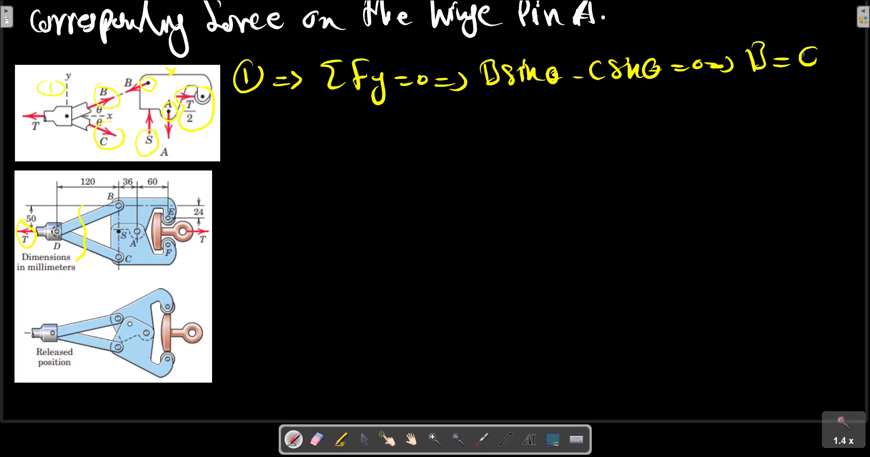
{"action": "mouse_move", "coordinate": [232, 142]}
{"action": "left_mouse_down"}
{"action": "mouse_move", "coordinate": [248, 141]}
{"action": "mouse_move", "coordinate": [252, 150]}
{"action": "left_mouse_up"}
Step: Write ΣFx = 0 ⇒ Bcosθ + Ccosθ − T = 0 on the second line
{"action": "mouse_move", "coordinate": [249, 138]}
{"action": "left_mouse_down"}
{"action": "mouse_move", "coordinate": [287, 131]}
{"action": "mouse_move", "coordinate": [282, 145]}
{"action": "mouse_move", "coordinate": [300, 156]}
{"action": "left_mouse_up"}
{"action": "left_click_drag", "start_coordinate": [304, 150], "coordinate": [323, 161]}
{"action": "left_click_drag", "start_coordinate": [333, 148], "coordinate": [352, 153]}
{"action": "left_click_drag", "start_coordinate": [363, 144], "coordinate": [393, 145]}
{"action": "left_click_drag", "start_coordinate": [378, 154], "coordinate": [399, 157]}
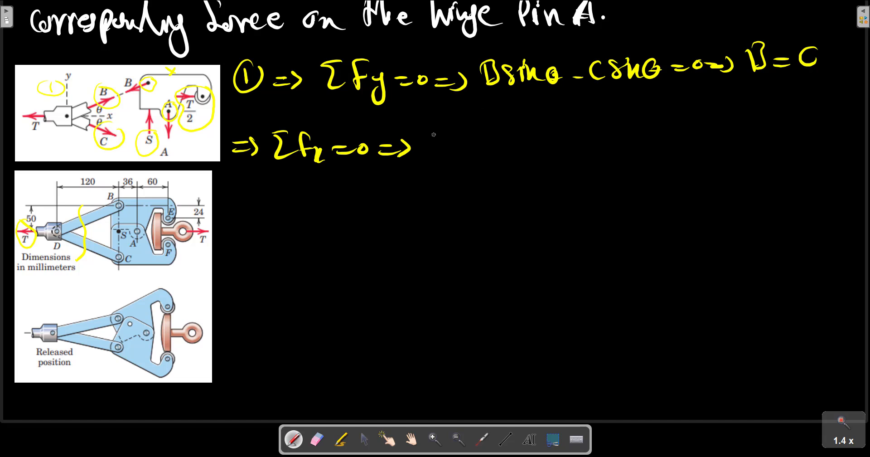
{"action": "left_click_drag", "start_coordinate": [425, 133], "coordinate": [426, 157]}
{"action": "mouse_move", "coordinate": [427, 132]}
{"action": "left_mouse_down"}
{"action": "mouse_move", "coordinate": [428, 158]}
{"action": "mouse_move", "coordinate": [449, 157]}
{"action": "mouse_move", "coordinate": [458, 143]}
{"action": "mouse_move", "coordinate": [468, 158]}
{"action": "left_mouse_up"}
{"action": "left_click_drag", "start_coordinate": [490, 134], "coordinate": [481, 155]}
{"action": "mouse_move", "coordinate": [509, 141]}
{"action": "left_mouse_down"}
{"action": "mouse_move", "coordinate": [509, 156]}
{"action": "mouse_move", "coordinate": [530, 154]}
{"action": "left_mouse_up"}
{"action": "mouse_move", "coordinate": [552, 129]}
{"action": "left_mouse_down"}
{"action": "mouse_move", "coordinate": [589, 149]}
{"action": "mouse_move", "coordinate": [592, 137]}
{"action": "mouse_move", "coordinate": [622, 144]}
{"action": "mouse_move", "coordinate": [642, 128]}
{"action": "left_mouse_up"}
{"action": "left_click_drag", "start_coordinate": [634, 129], "coordinate": [635, 147]}
{"action": "left_click_drag", "start_coordinate": [649, 134], "coordinate": [665, 132]}
{"action": "mouse_move", "coordinate": [649, 144]}
{"action": "left_mouse_down"}
{"action": "mouse_move", "coordinate": [673, 141]}
{"action": "mouse_move", "coordinate": [679, 132]}
{"action": "left_mouse_up"}
Step: Conclude T = 2Bcosθ on the third line
{"action": "mouse_move", "coordinate": [243, 201]}
{"action": "left_mouse_down"}
{"action": "mouse_move", "coordinate": [266, 198]}
{"action": "mouse_move", "coordinate": [255, 224]}
{"action": "left_mouse_up"}
{"action": "left_click_drag", "start_coordinate": [272, 209], "coordinate": [288, 208]}
{"action": "mouse_move", "coordinate": [272, 216]}
{"action": "left_mouse_down"}
{"action": "mouse_move", "coordinate": [313, 196]}
{"action": "mouse_move", "coordinate": [324, 216]}
{"action": "left_mouse_up"}
{"action": "mouse_move", "coordinate": [329, 199]}
{"action": "left_mouse_down"}
{"action": "mouse_move", "coordinate": [331, 217]}
{"action": "mouse_move", "coordinate": [366, 211]}
{"action": "left_mouse_up"}
{"action": "mouse_move", "coordinate": [380, 196]}
{"action": "left_mouse_down"}
{"action": "mouse_move", "coordinate": [376, 221]}
{"action": "mouse_move", "coordinate": [395, 214]}
{"action": "left_mouse_up"}
{"action": "left_click_drag", "start_coordinate": [393, 207], "coordinate": [401, 206]}
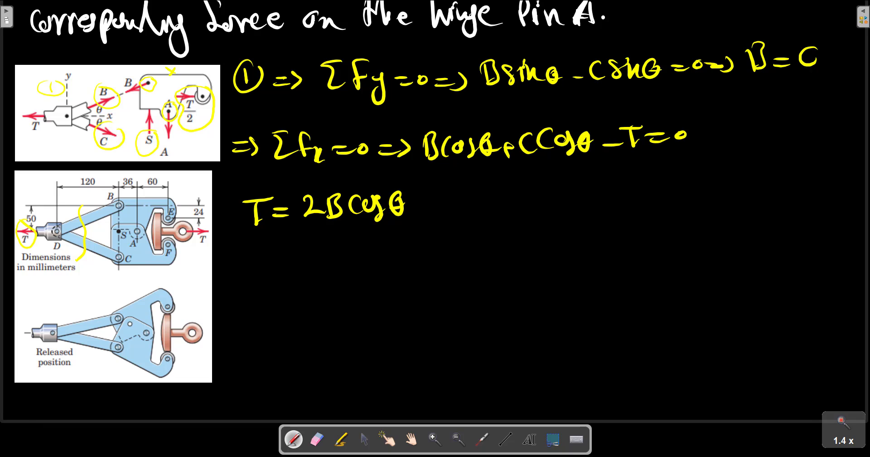
Step: Write B = T/(2cosθ) in green after T = 2Bcosθ
{"action": "left_click_drag", "start_coordinate": [432, 209], "coordinate": [431, 217]}
{"action": "left_click_drag", "start_coordinate": [460, 192], "coordinate": [461, 214]}
{"action": "mouse_move", "coordinate": [459, 190]}
{"action": "left_mouse_down"}
{"action": "mouse_move", "coordinate": [472, 203]}
{"action": "mouse_move", "coordinate": [464, 214]}
{"action": "left_mouse_up"}
{"action": "left_click_drag", "start_coordinate": [488, 202], "coordinate": [508, 208]}
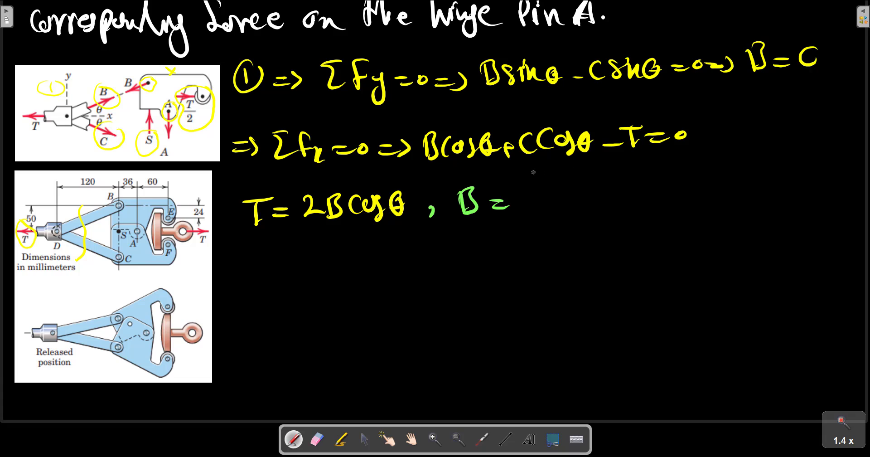
{"action": "mouse_move", "coordinate": [517, 179]}
{"action": "left_mouse_down"}
{"action": "mouse_move", "coordinate": [546, 177]}
{"action": "mouse_move", "coordinate": [536, 197]}
{"action": "left_mouse_up"}
{"action": "mouse_move", "coordinate": [559, 184]}
{"action": "left_mouse_down"}
{"action": "mouse_move", "coordinate": [520, 232]}
{"action": "mouse_move", "coordinate": [553, 239]}
{"action": "mouse_move", "coordinate": [564, 229]}
{"action": "left_mouse_up"}
{"action": "mouse_move", "coordinate": [572, 218]}
{"action": "left_mouse_down"}
{"action": "mouse_move", "coordinate": [585, 210]}
{"action": "mouse_move", "coordinate": [586, 230]}
{"action": "left_mouse_up"}
{"action": "left_click_drag", "start_coordinate": [608, 197], "coordinate": [611, 205]}
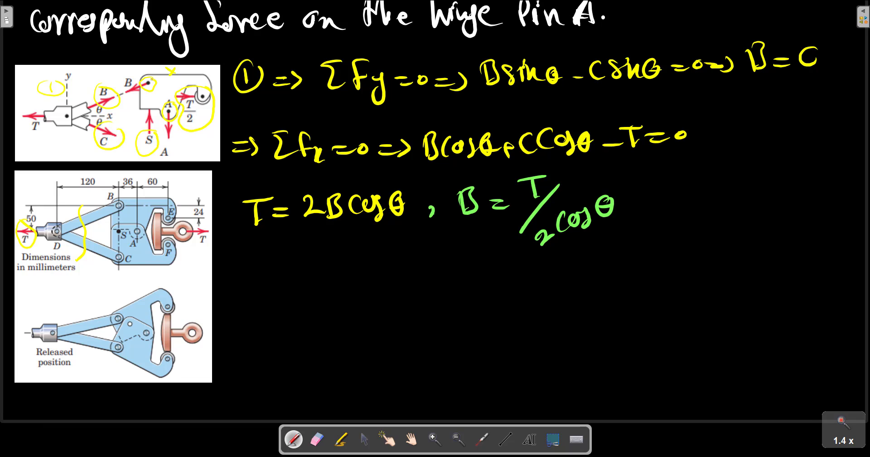
Step: Circle pin B in green, label it 2, and write a circled 2 below the equations
{"action": "mouse_move", "coordinate": [142, 80]}
{"action": "left_mouse_down"}
{"action": "mouse_move", "coordinate": [156, 91]}
{"action": "mouse_move", "coordinate": [156, 80]}
{"action": "left_mouse_up"}
{"action": "mouse_move", "coordinate": [167, 71]}
{"action": "left_mouse_down"}
{"action": "mouse_move", "coordinate": [174, 84]}
{"action": "mouse_move", "coordinate": [185, 68]}
{"action": "left_mouse_up"}
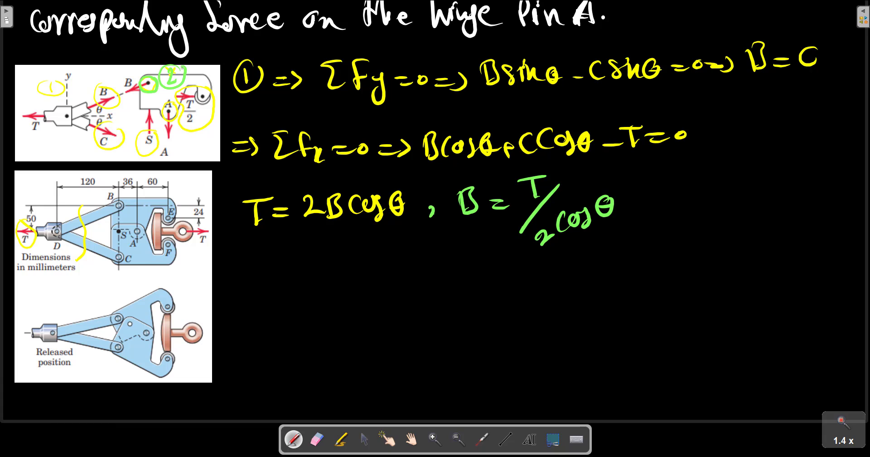
{"action": "mouse_move", "coordinate": [236, 282]}
{"action": "left_mouse_down"}
{"action": "mouse_move", "coordinate": [248, 302]}
{"action": "mouse_move", "coordinate": [259, 277]}
{"action": "left_mouse_up"}
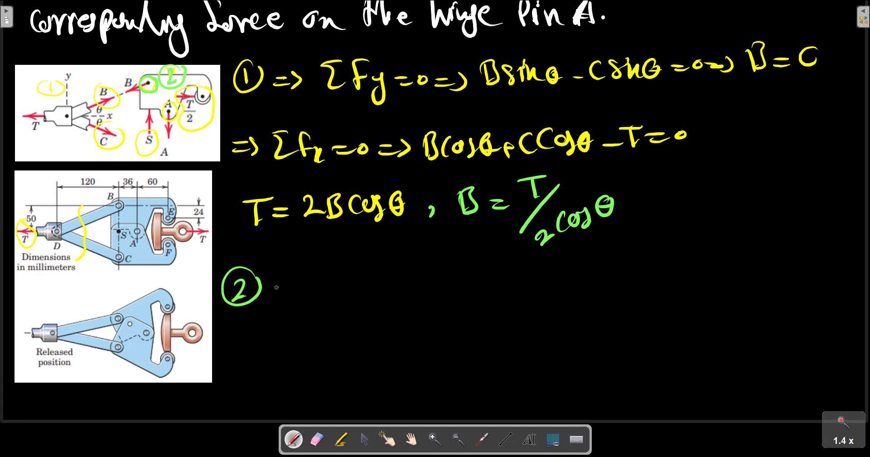